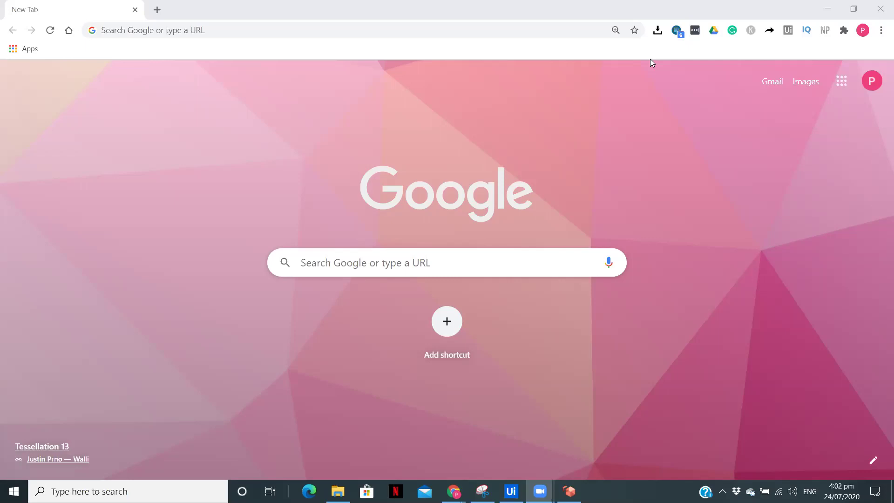
Search 'uipath connect' from the address bar to reach the Upload Component page.
click(208, 32)
text(ui)
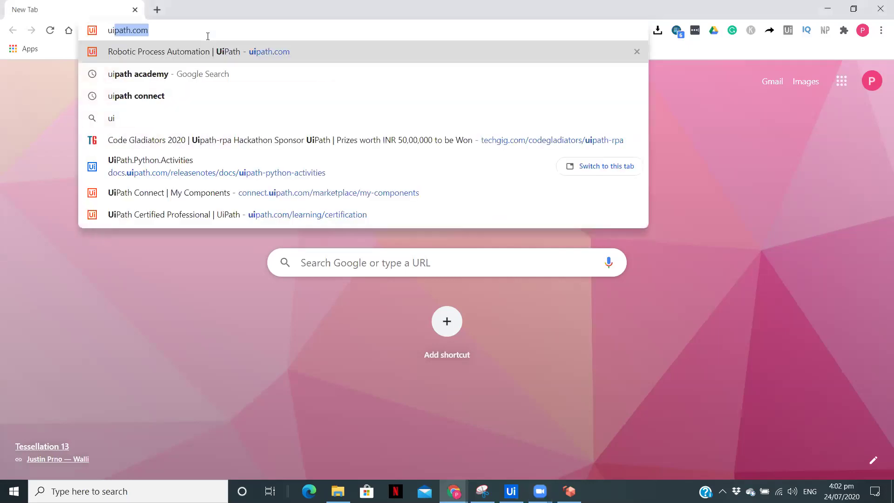
text(path conn)
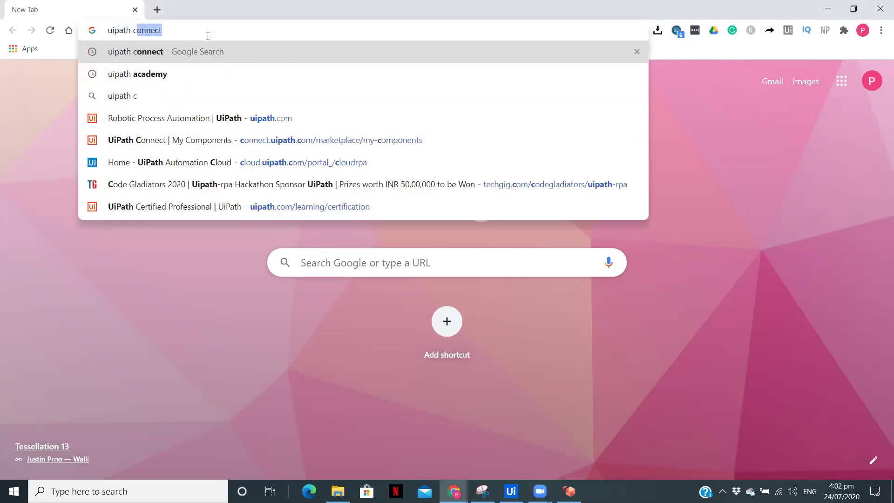
text(ect)
key(Return)
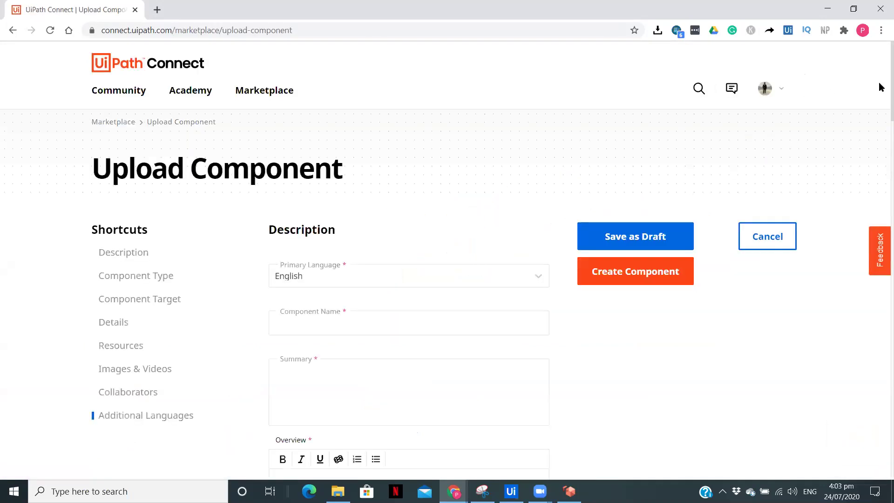
scroll(879, 81, down, 2)
scroll(879, 112, down, 3)
scroll(878, 126, down, 3)
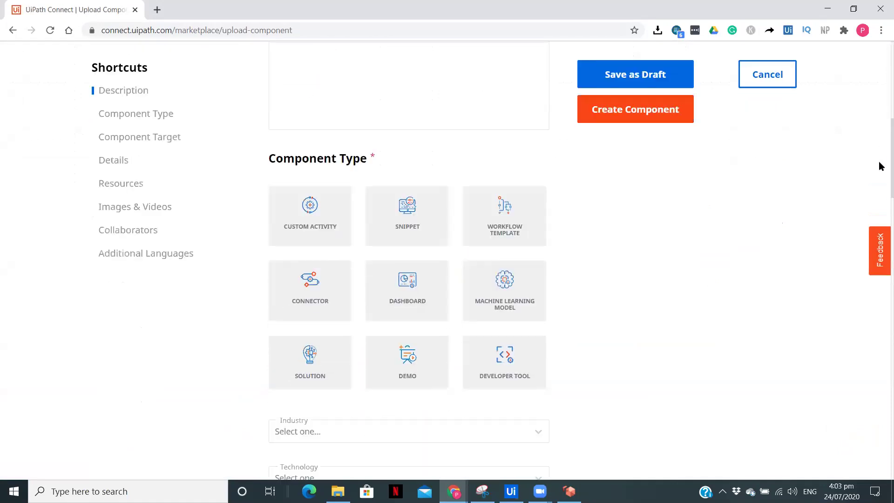
scroll(878, 140, down, 1)
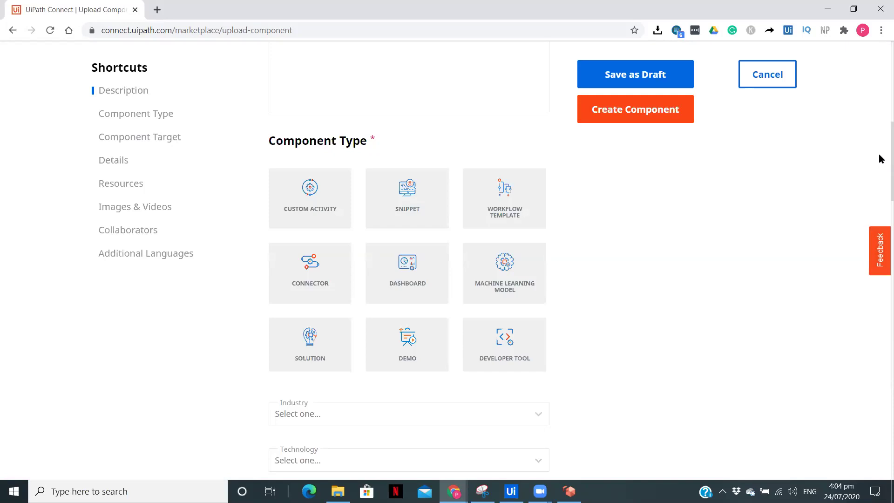
drag(879, 158, 880, 70)
click(768, 88)
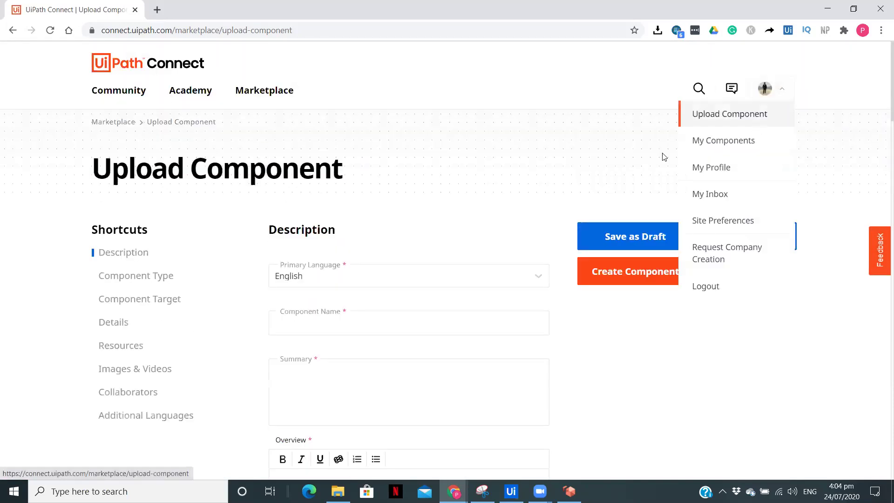
click(465, 200)
click(361, 320)
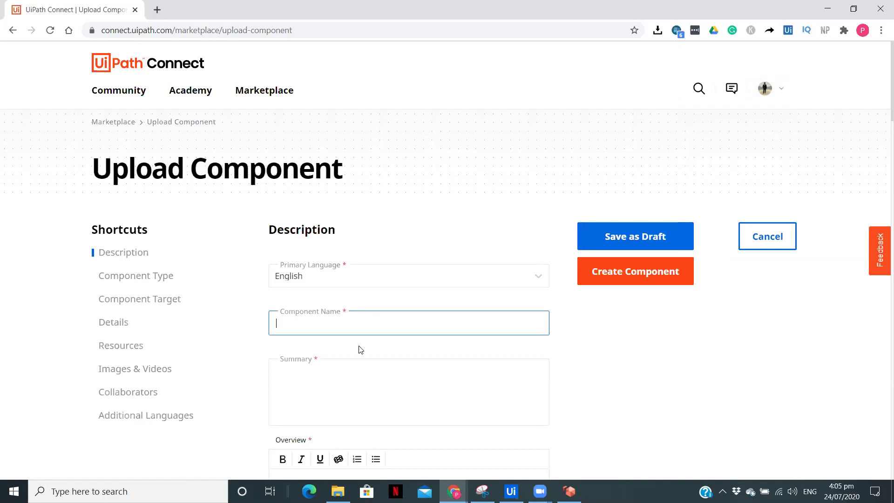
click(350, 378)
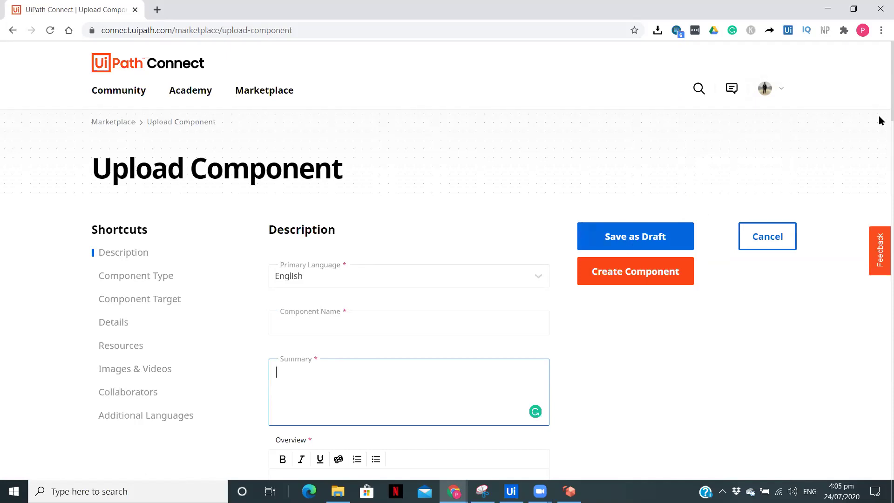
scroll(880, 142, down, 1)
scroll(880, 143, down, 1)
click(466, 283)
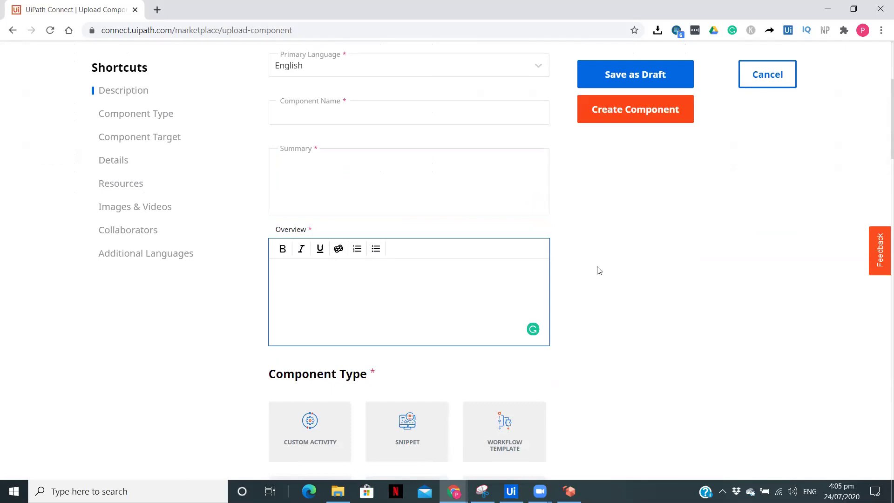
click(583, 267)
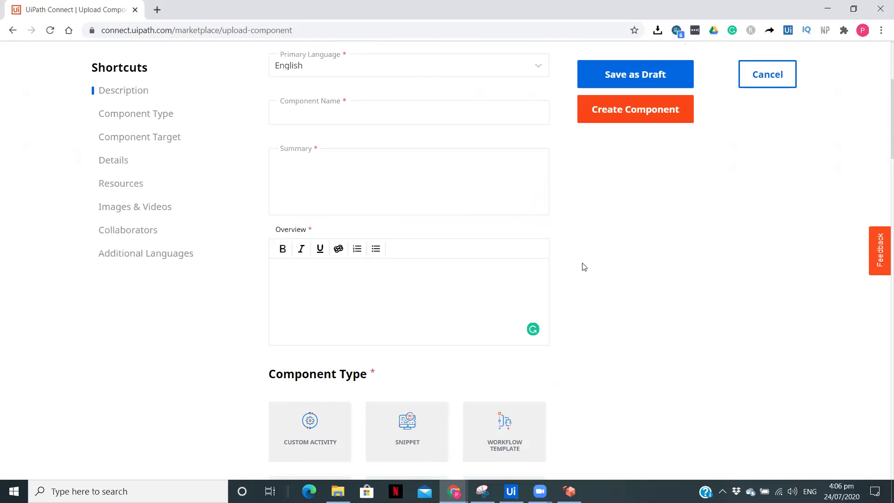
drag(882, 144, 880, 196)
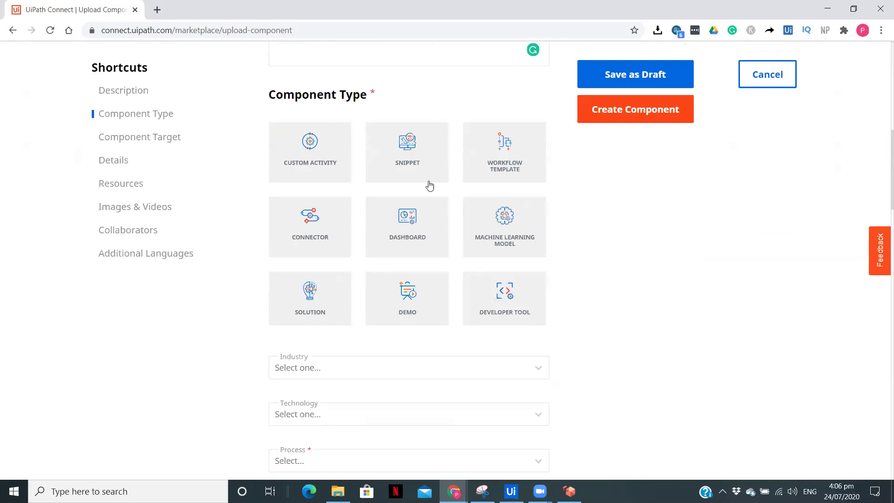
Make it a Workflow Template with Information industry and Google technology.
click(506, 155)
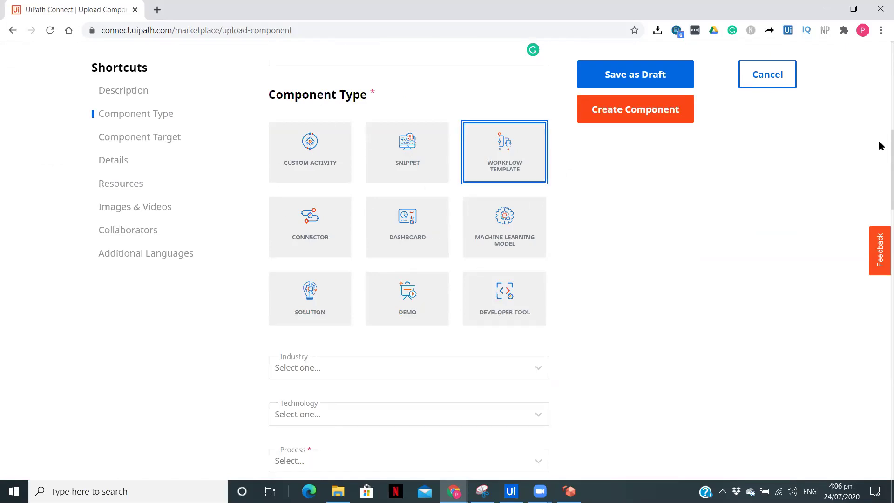
scroll(878, 151, down, 2)
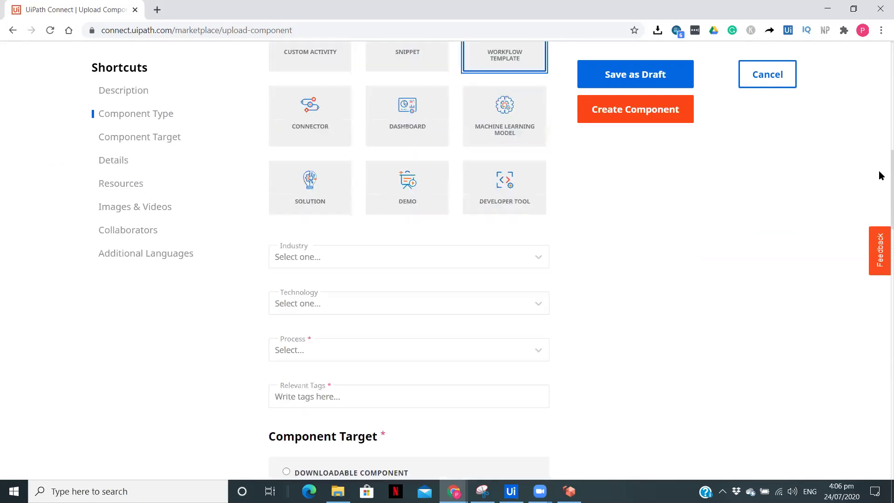
click(538, 252)
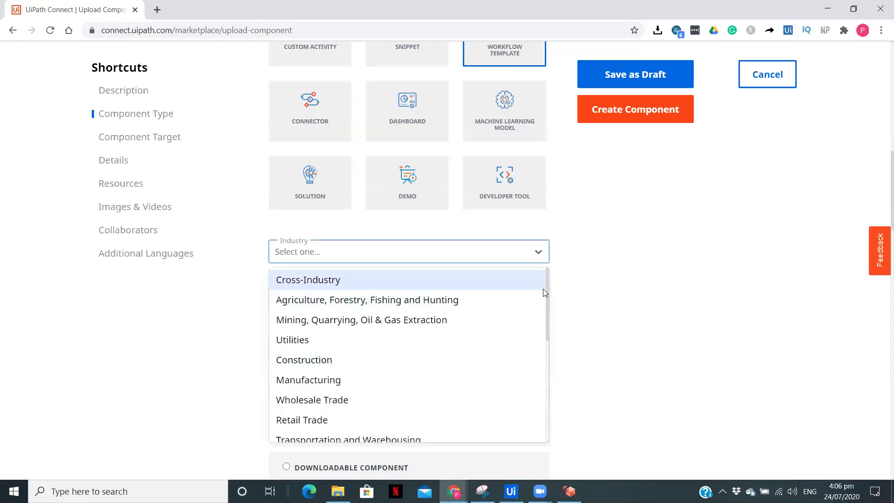
drag(547, 294, 539, 410)
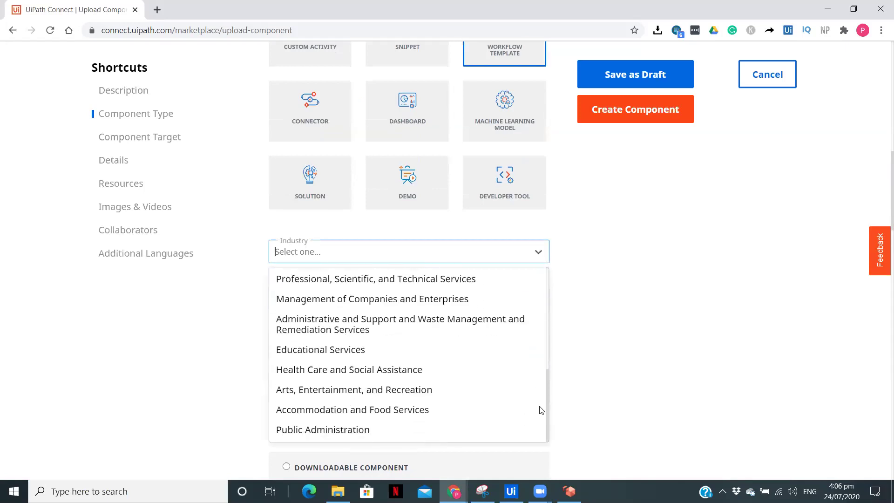
scroll(528, 343, up, 5)
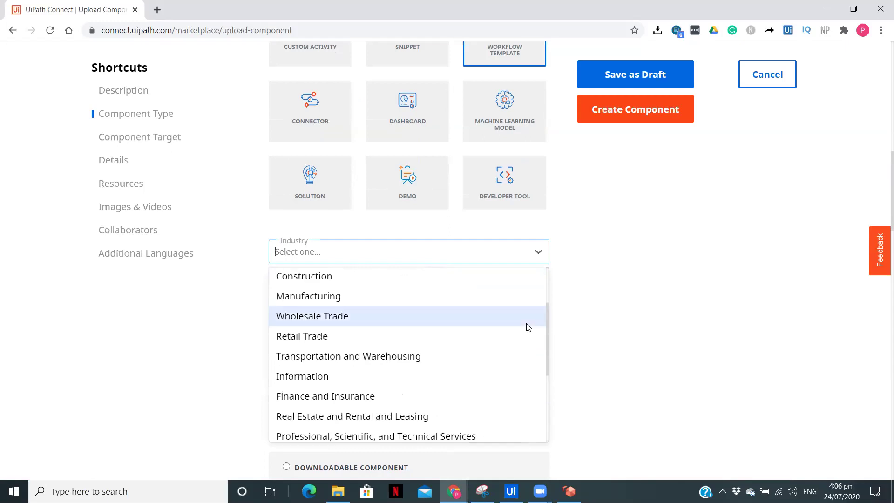
click(387, 383)
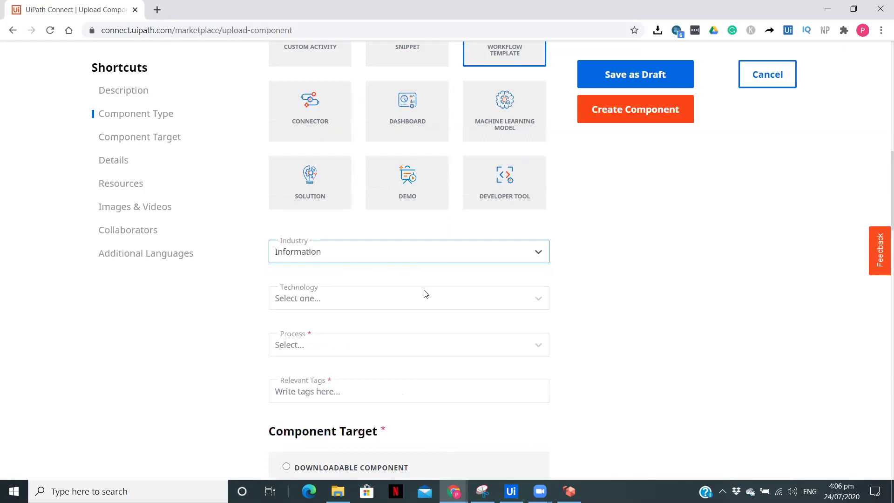
click(426, 293)
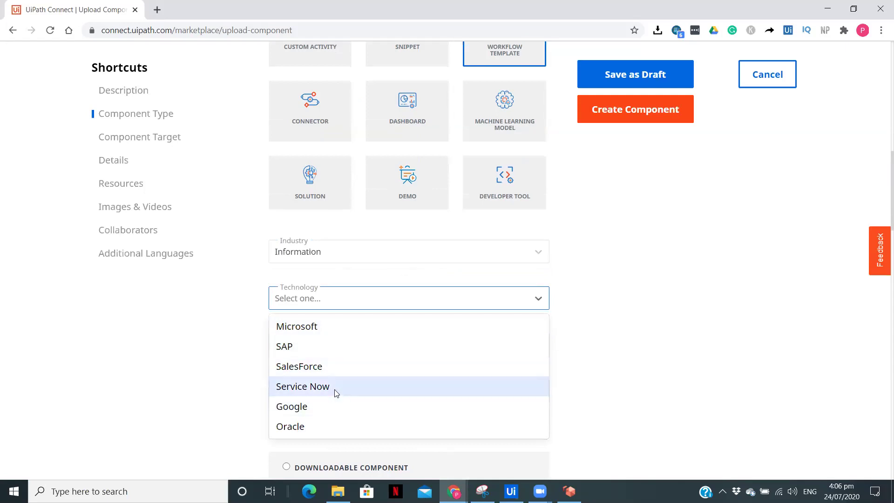
click(359, 405)
click(578, 293)
scroll(878, 209, down, 2)
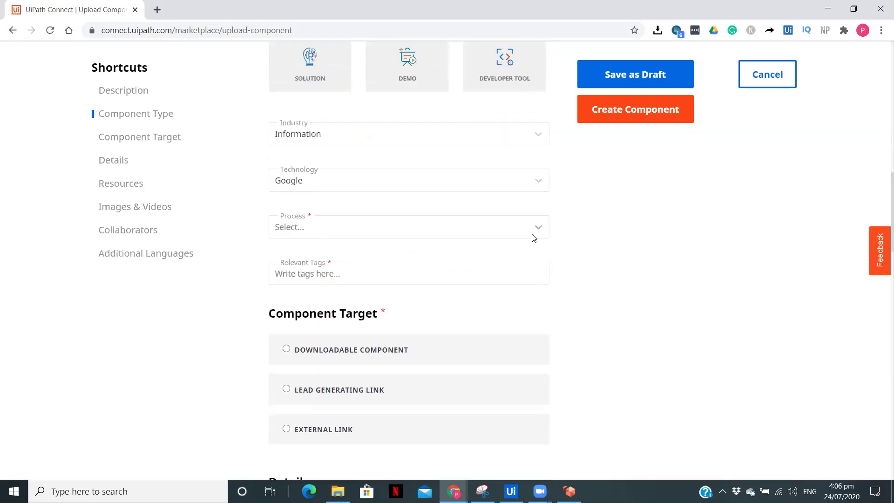
Add processes Information Technology, Human Resources, Sales and Legal, then pick Lead Generating Link target.
click(532, 227)
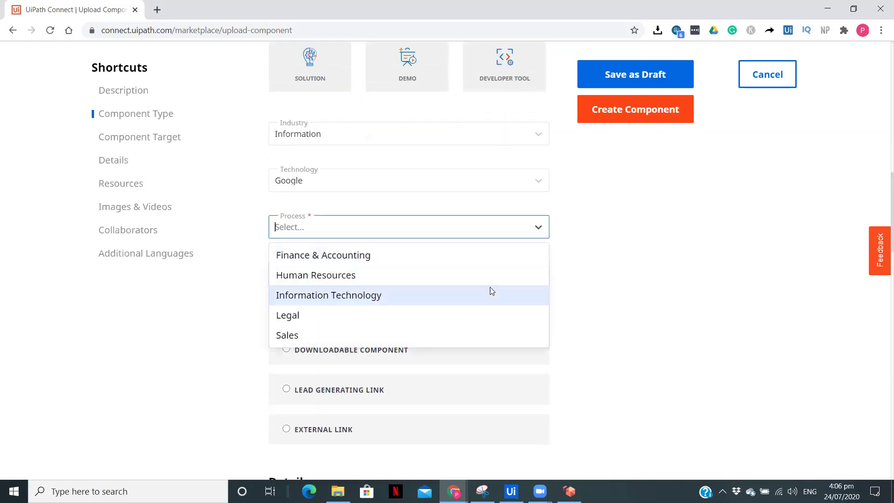
click(489, 287)
click(539, 226)
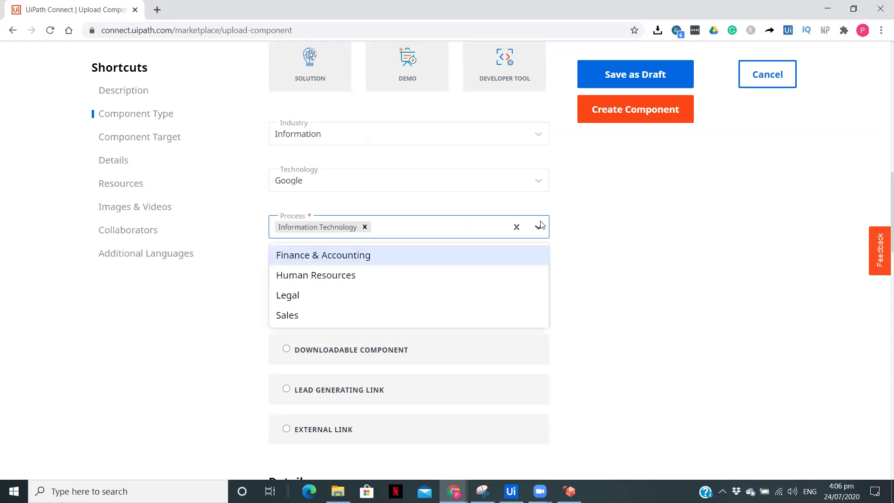
click(466, 274)
click(538, 227)
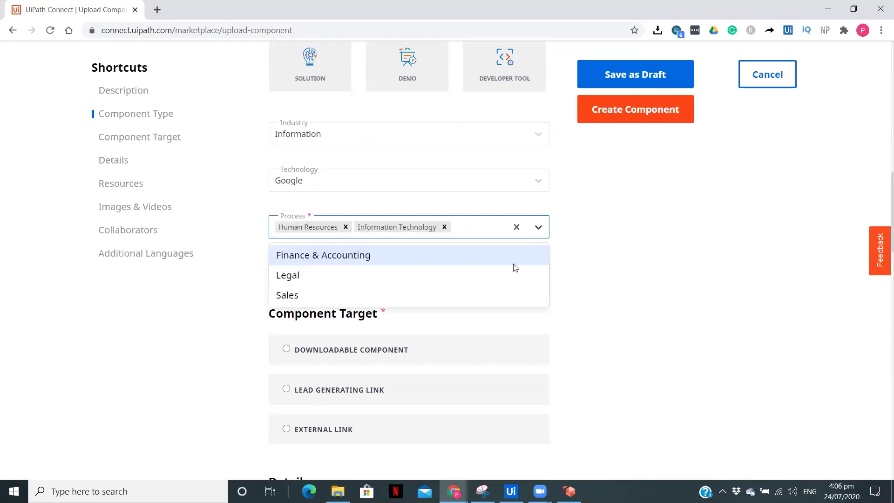
click(481, 287)
click(538, 227)
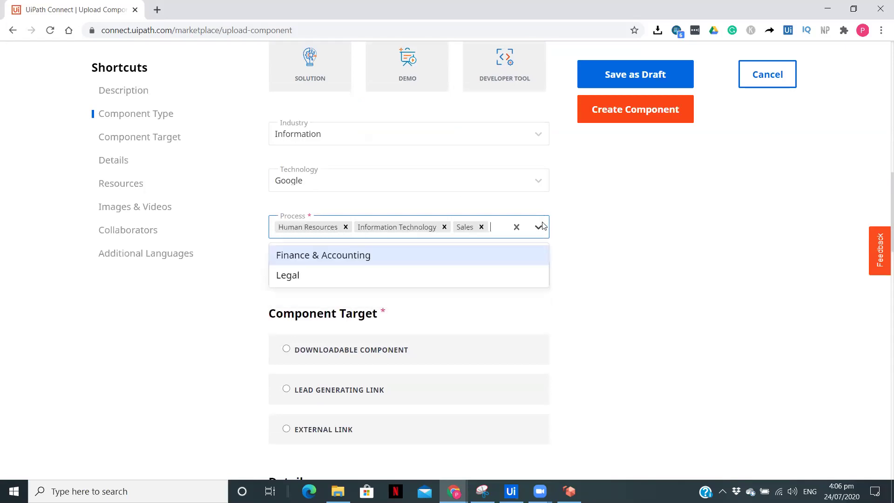
click(448, 275)
click(428, 273)
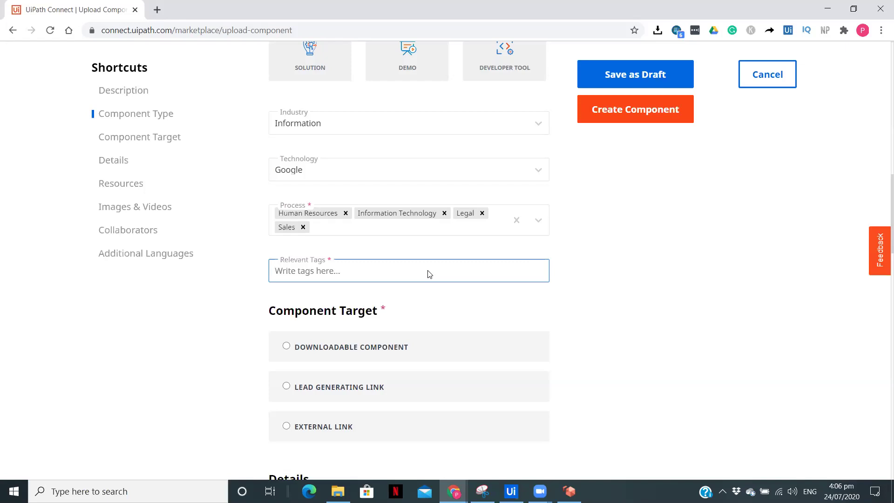
scroll(878, 193, down, 3)
scroll(878, 210, down, 2)
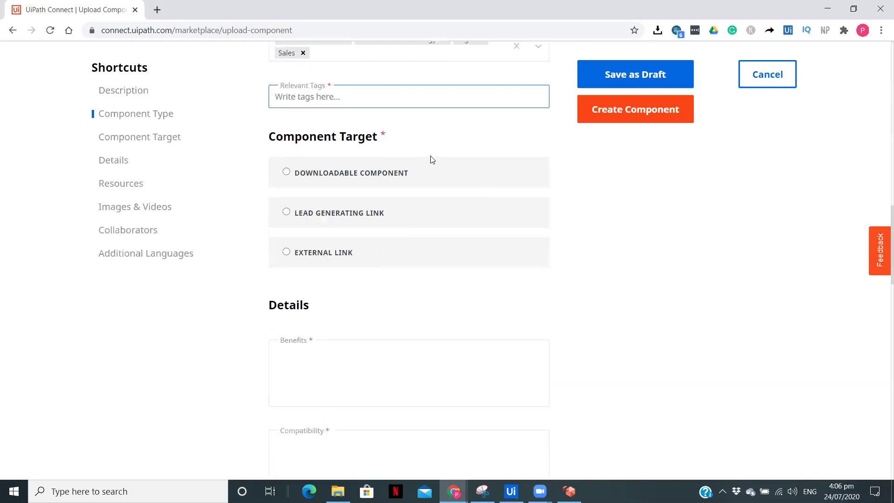
click(358, 217)
Try the lead-generating and external link targets, then settle on Downloadable Component.
click(343, 268)
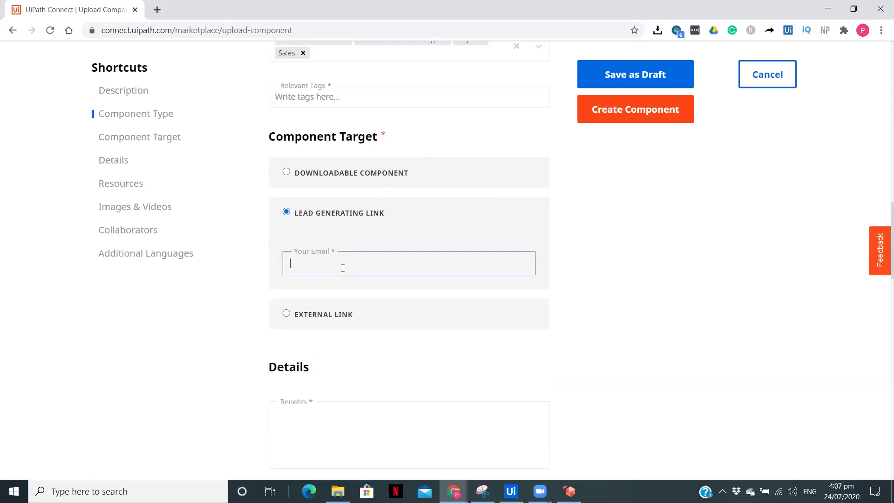
click(345, 321)
click(344, 363)
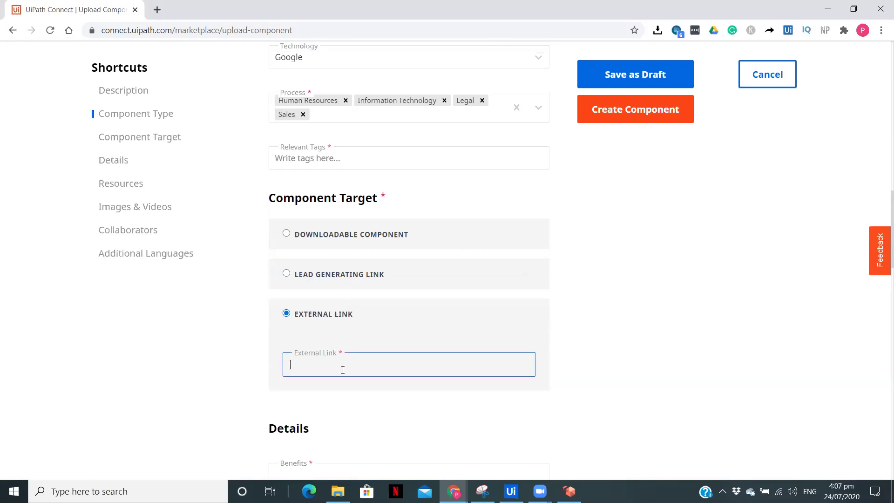
click(332, 236)
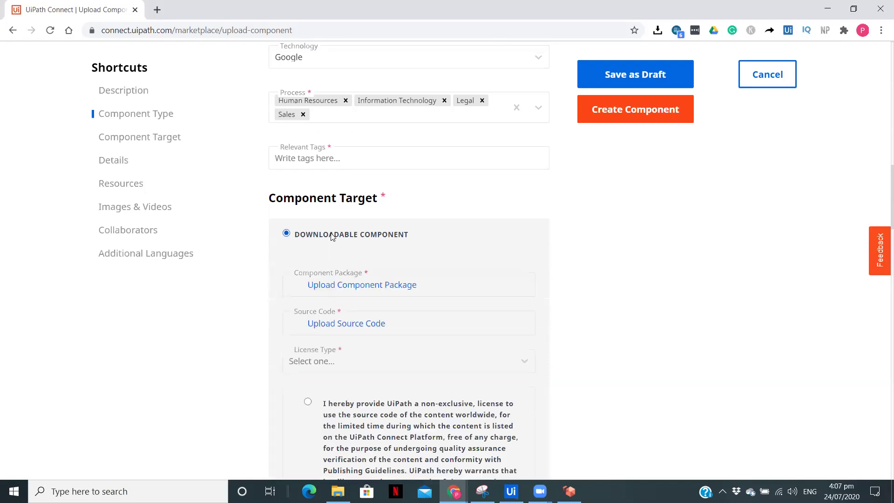
scroll(880, 182, down, 1)
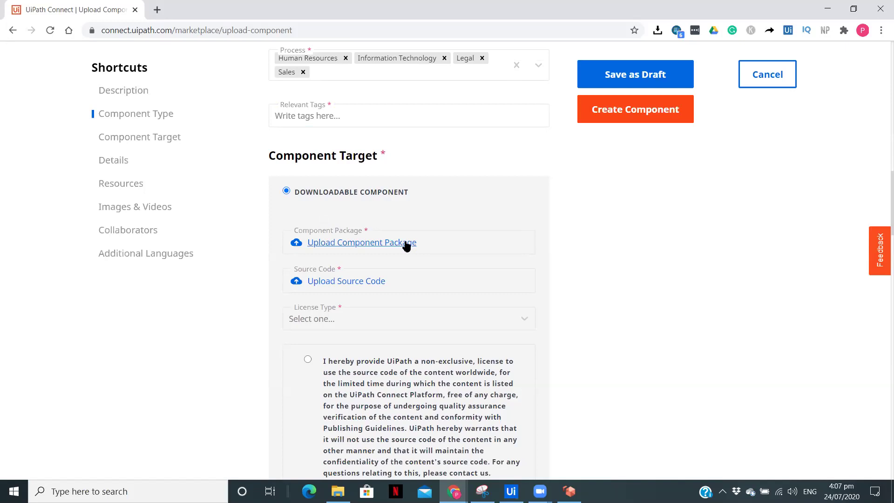
Set License Type to Open Source with Apache 2.0 and accept the source-code agreement.
click(528, 315)
click(480, 345)
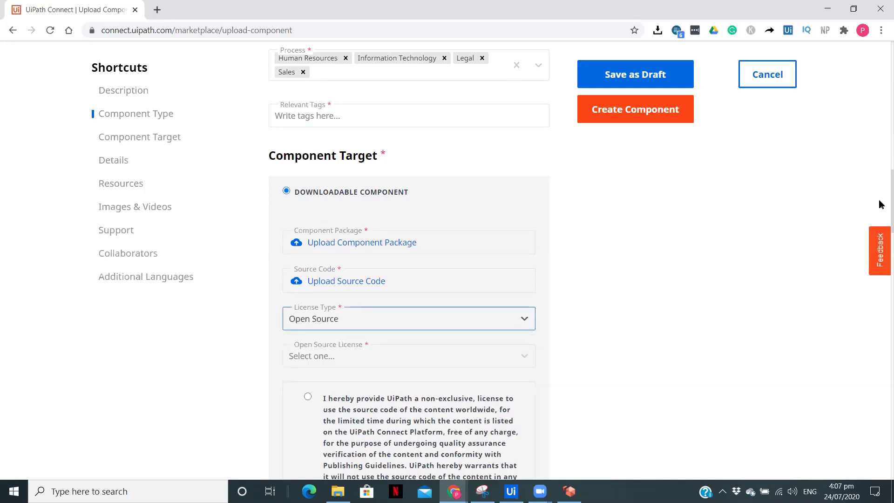
scroll(880, 204, down, 2)
click(520, 361)
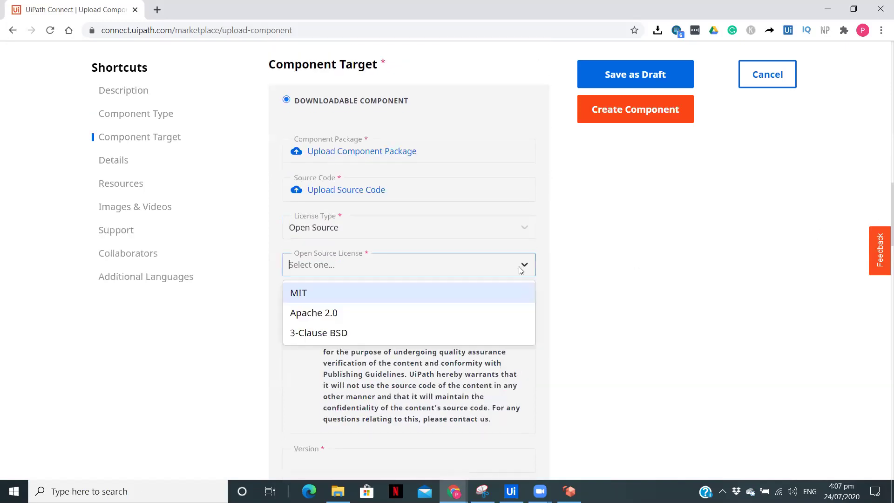
click(450, 314)
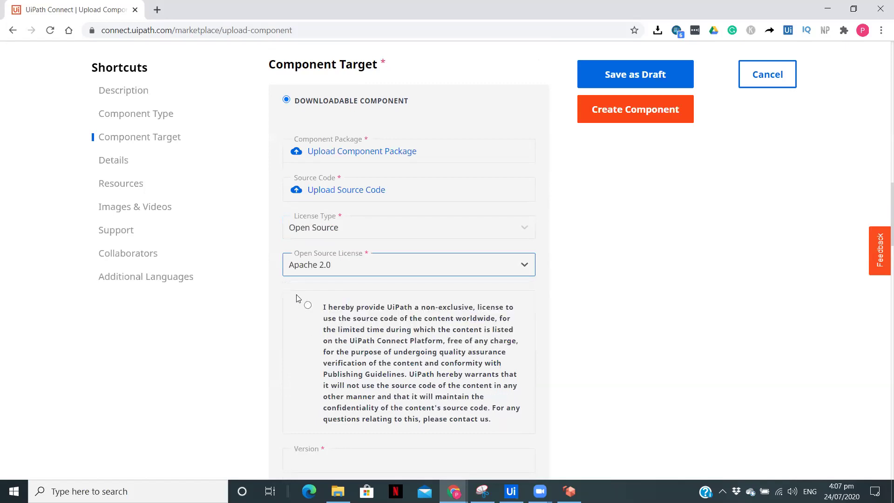
click(307, 305)
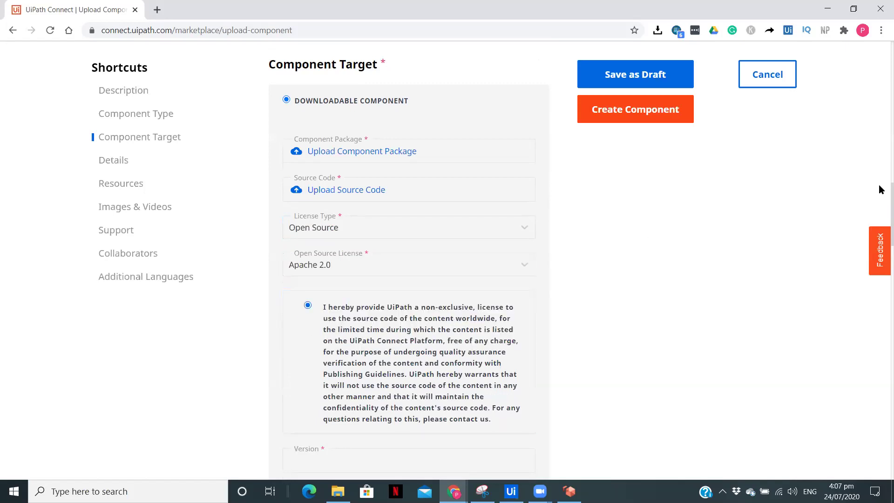
scroll(881, 190, down, 2)
scroll(880, 190, down, 2)
scroll(880, 190, down, 1)
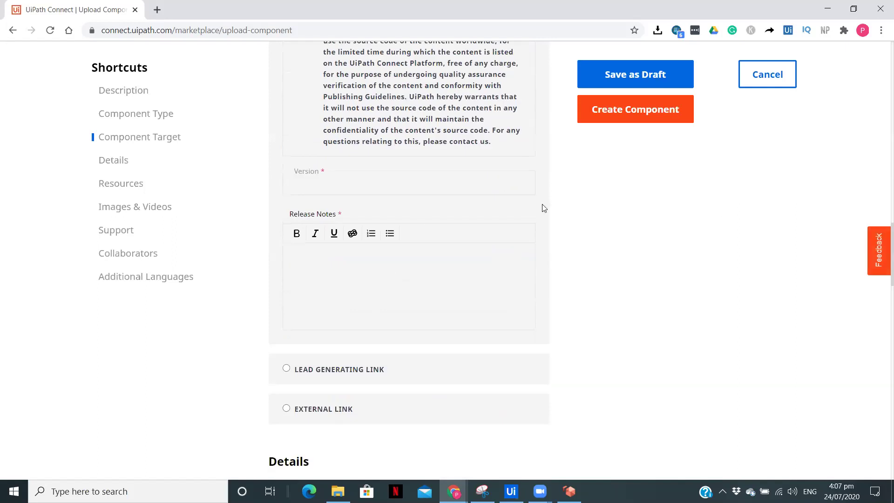
Enter version 1.0.0 and move on to the release notes field.
click(392, 195)
text(13)
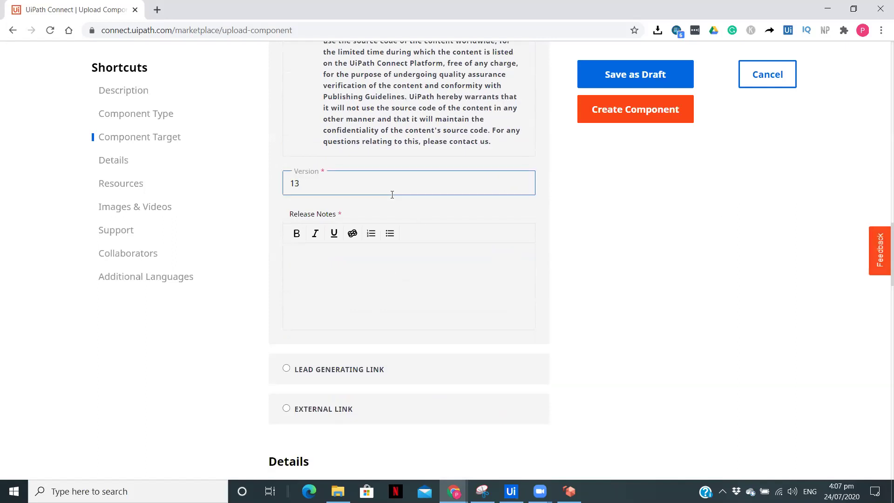
key(BackSpace)
text(.0.0)
click(408, 257)
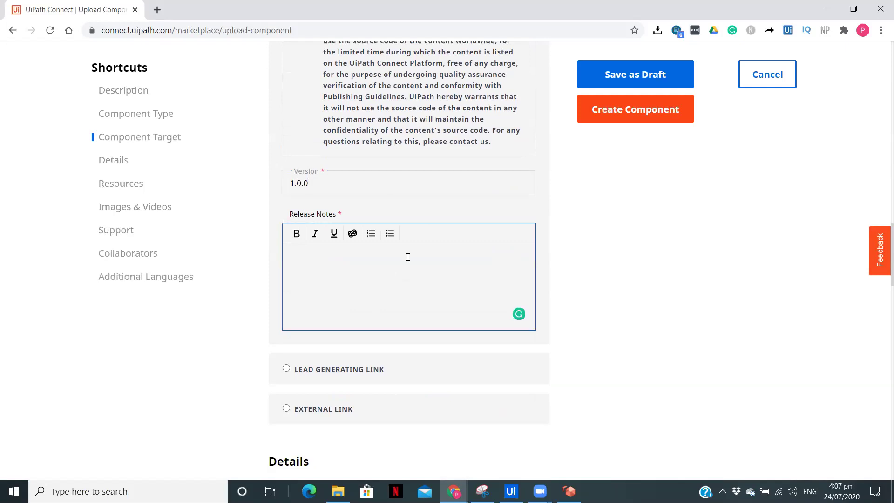
scroll(880, 264, down, 2)
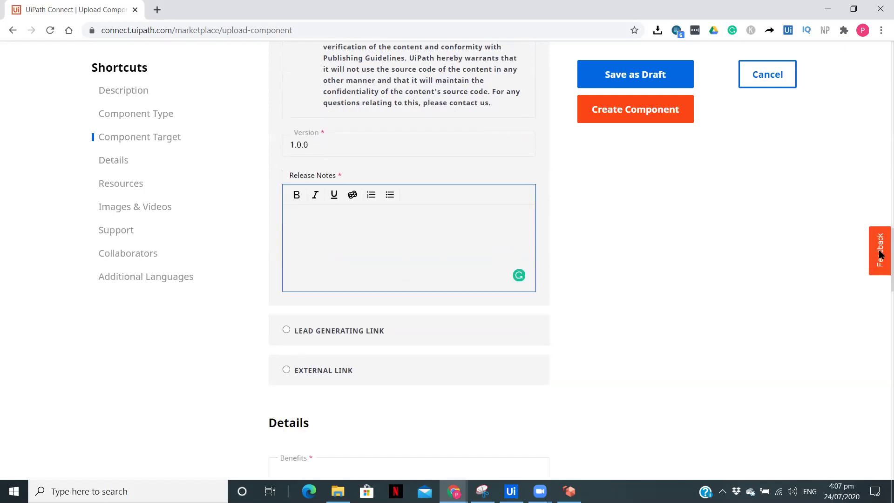
scroll(880, 265, down, 1)
scroll(880, 264, down, 2)
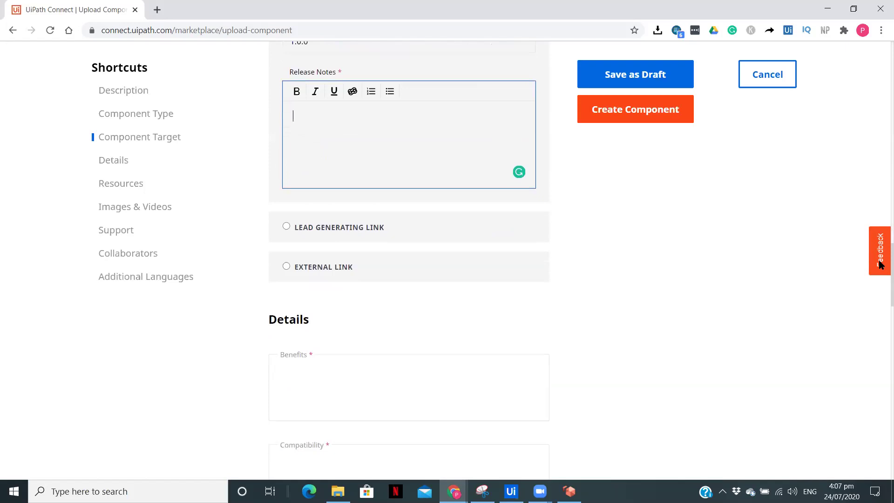
scroll(880, 276, down, 2)
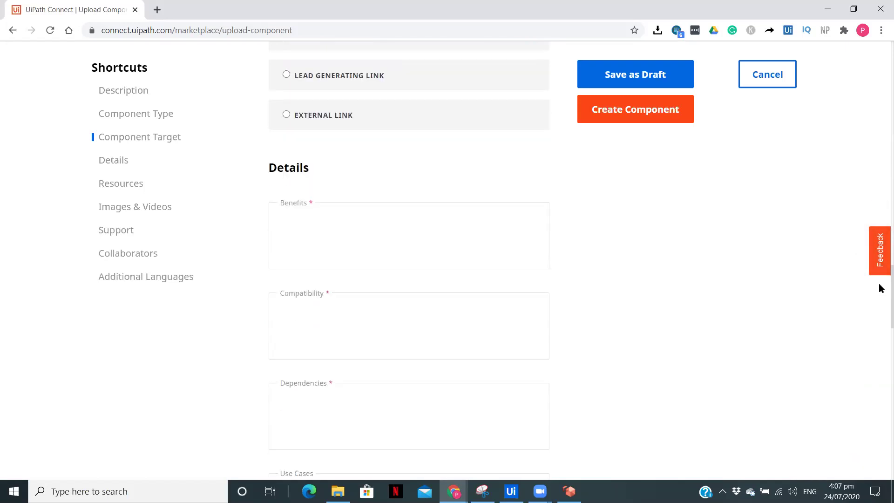
click(405, 262)
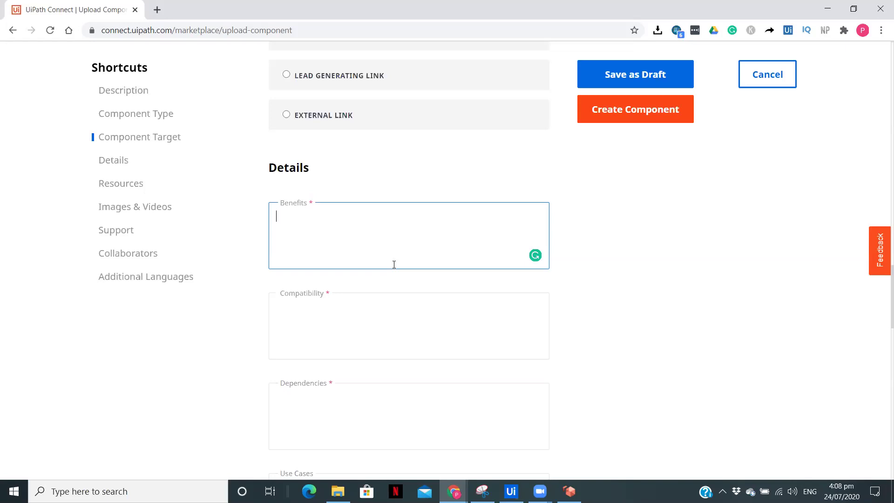
scroll(881, 287, down, 4)
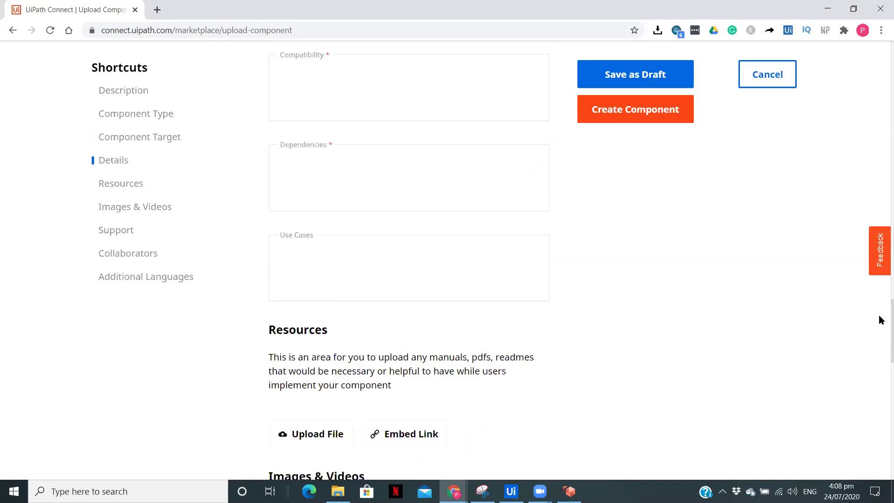
scroll(881, 321, down, 2)
scroll(880, 331, down, 3)
scroll(880, 349, down, 2)
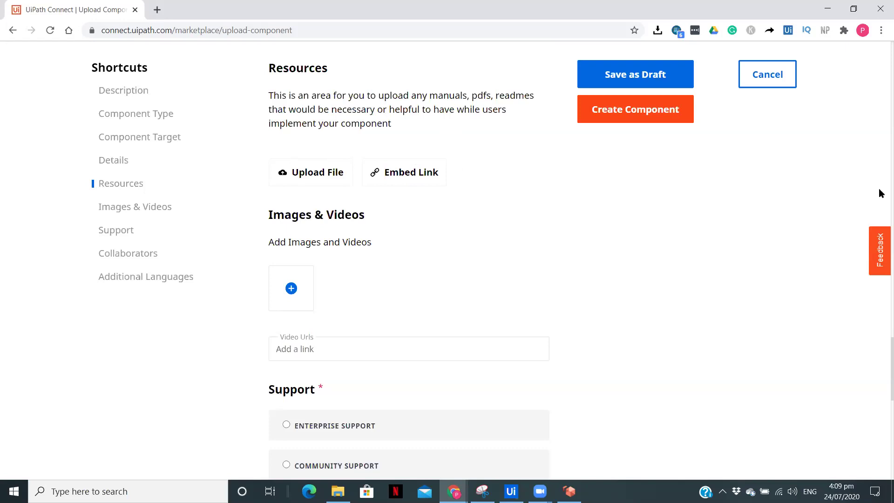
scroll(878, 365, down, 4)
scroll(878, 371, down, 4)
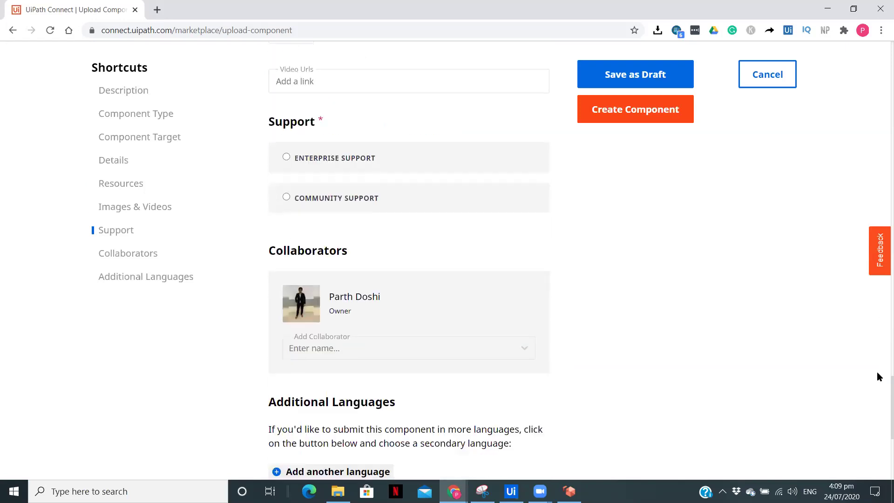
Choose Community Support after briefly trying Enterprise Support.
click(357, 201)
click(303, 157)
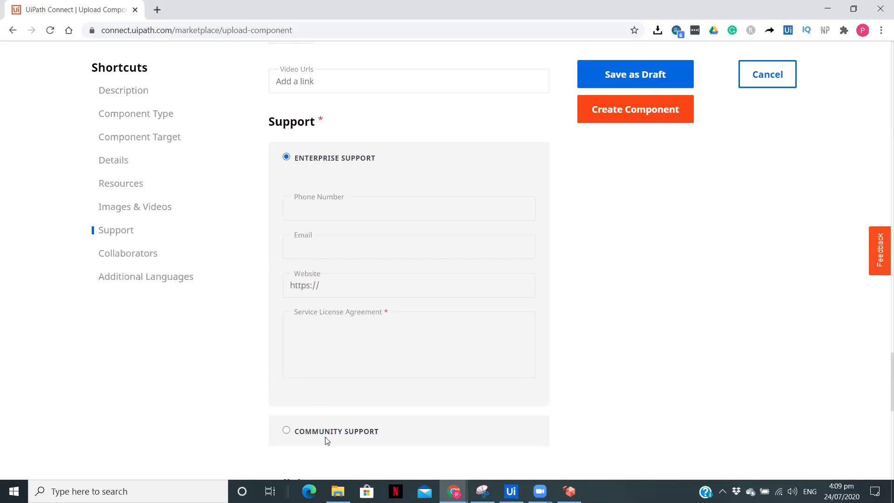
click(363, 427)
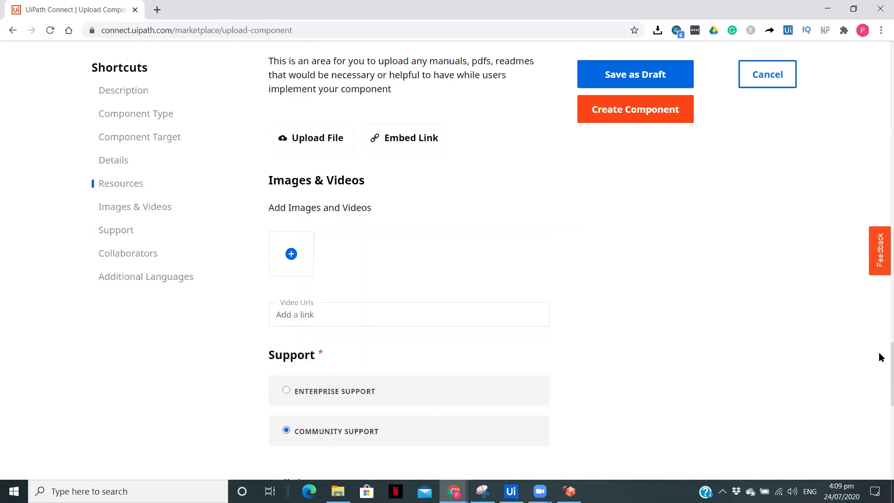
scroll(879, 351, down, 5)
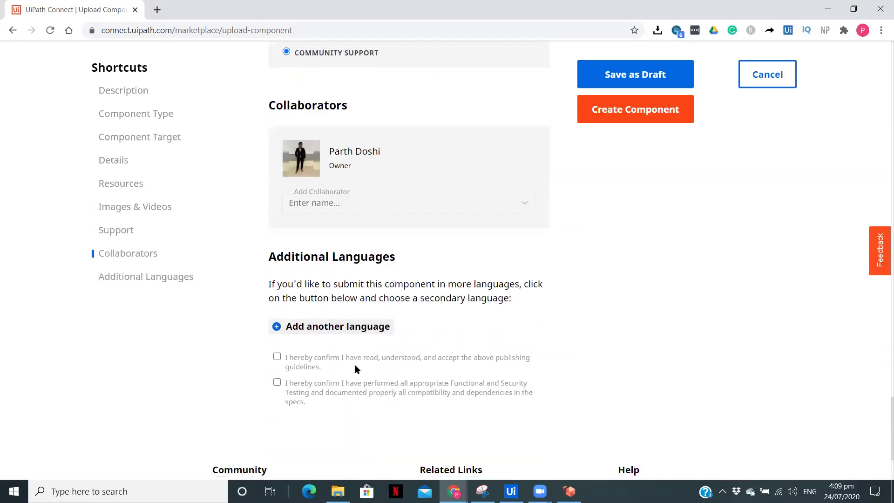
Tick the publishing-guidelines and functional/security-testing confirmations.
click(278, 357)
click(276, 383)
drag(881, 424, 880, 71)
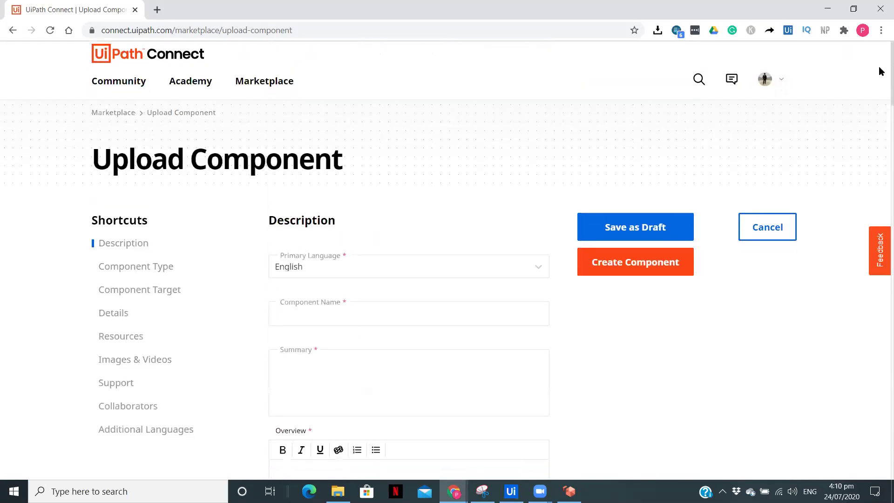